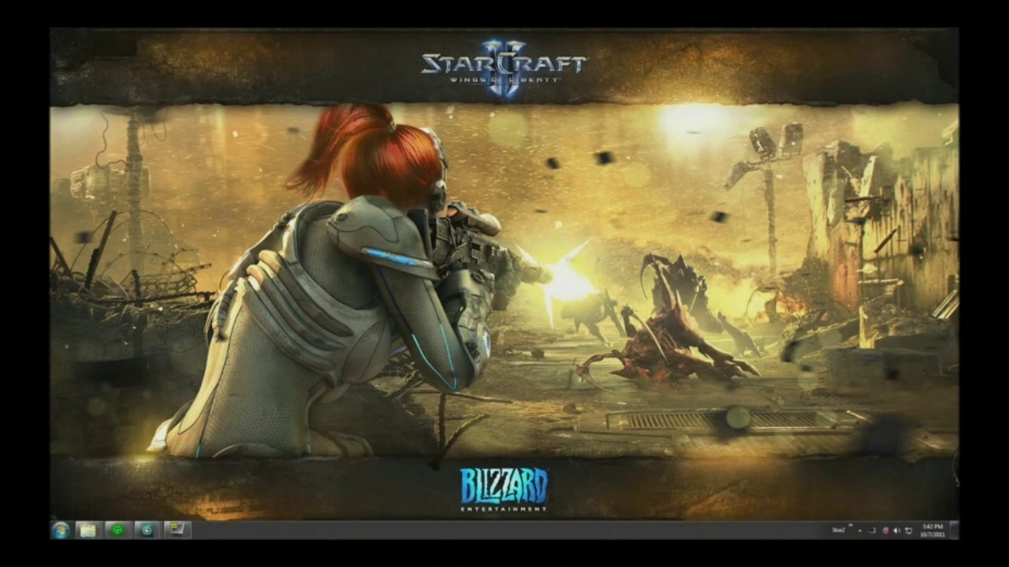
- Switch to 3ds Max, open the recent scene Waterbat_Tutorial01_Mesh.max and view the untextured model from the front
mouse_move(147, 531)
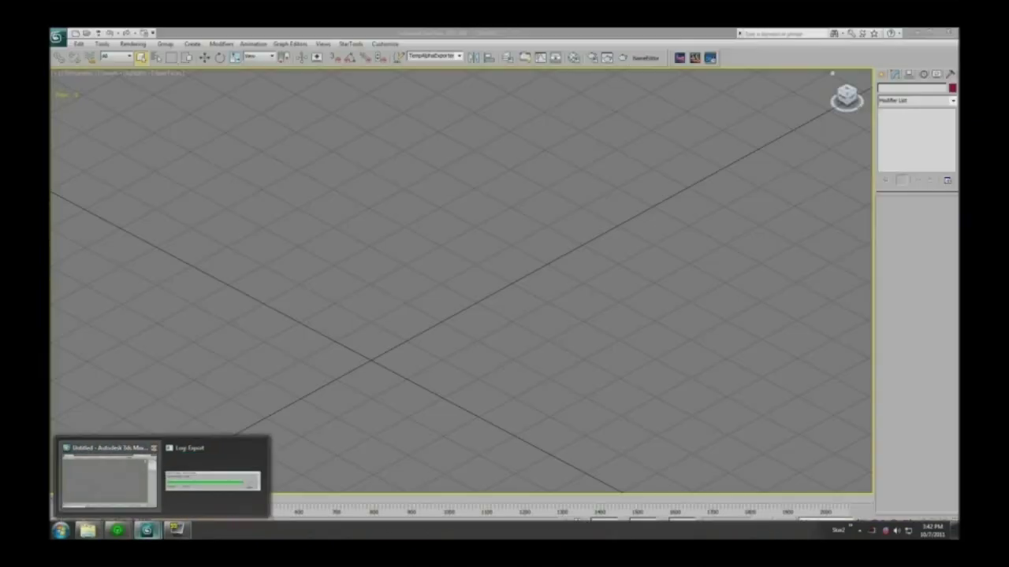
left_click(109, 479)
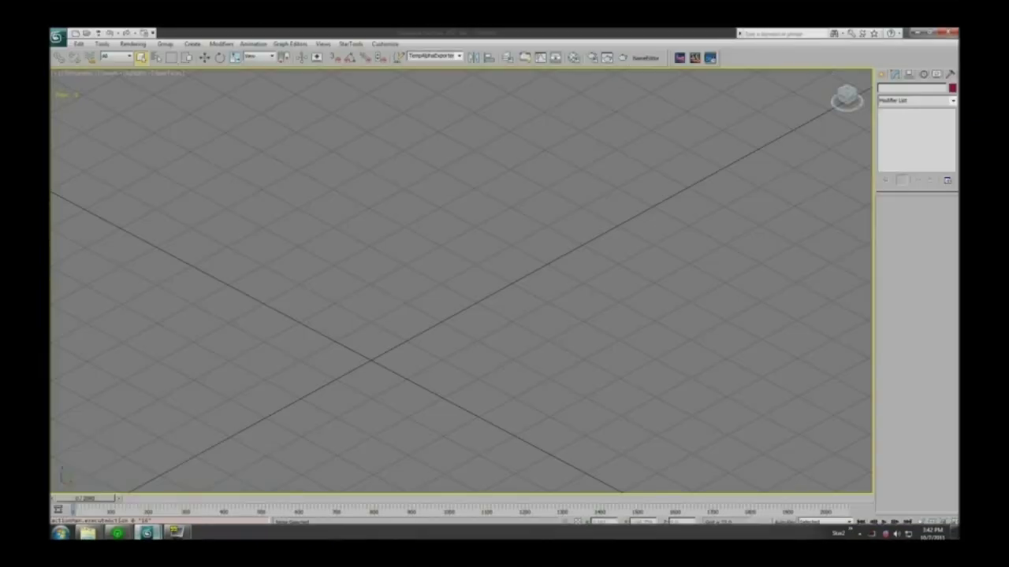
left_click(57, 37)
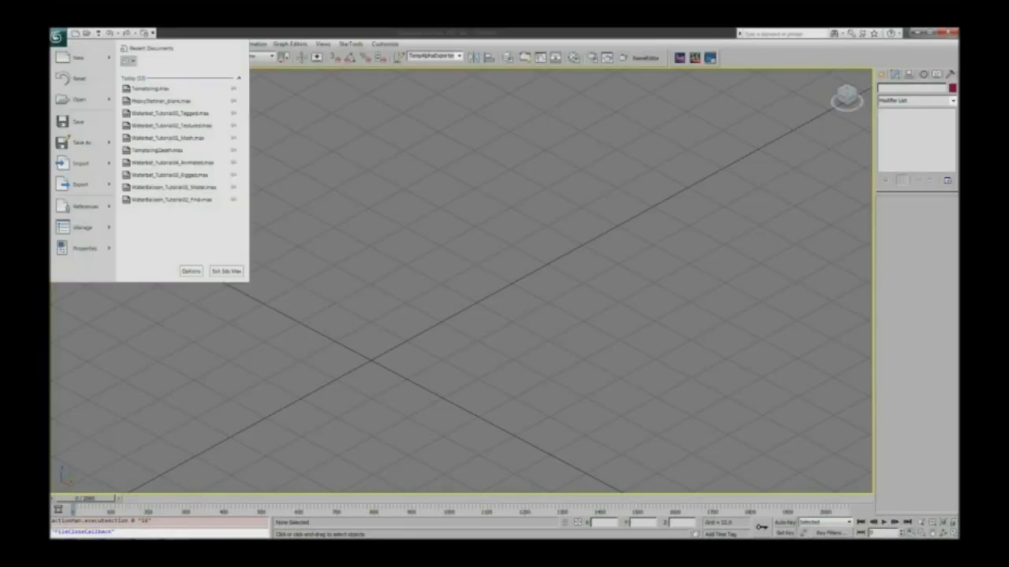
left_click(167, 137)
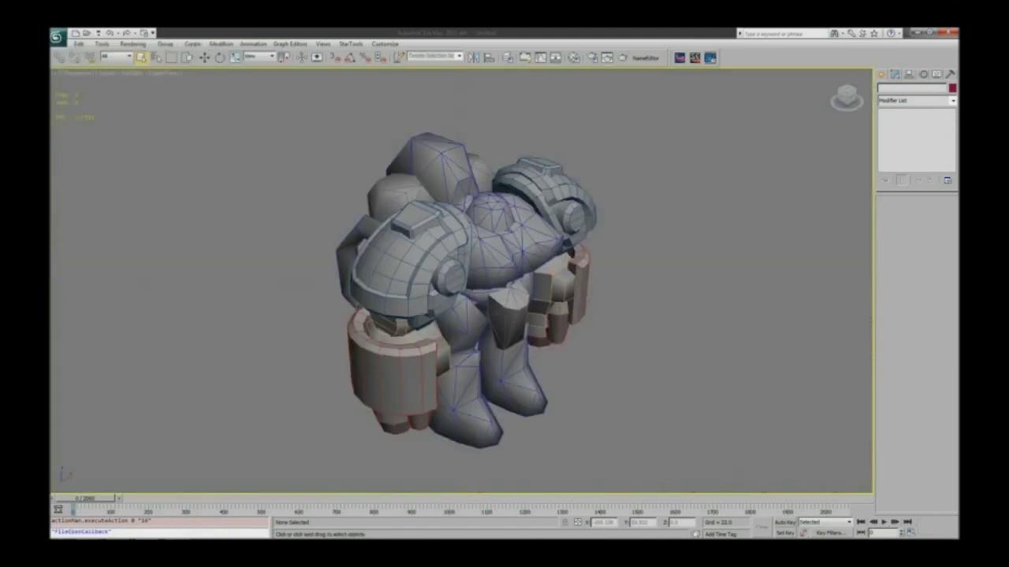
middle_click_drag(535, 291, 497, 291, "alt")
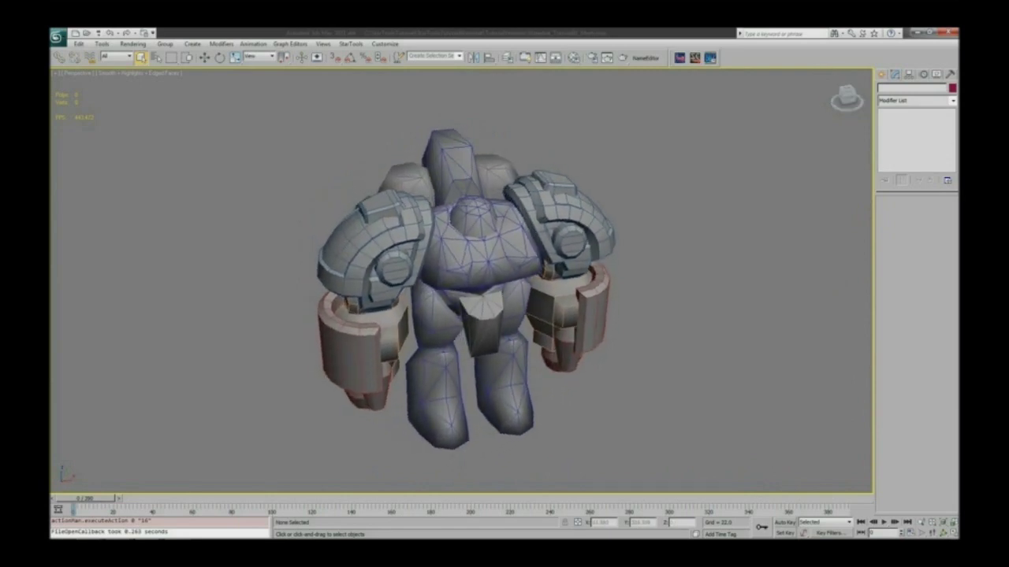
- Open the recent scene Waterbat_Tutorial02_Textured.max and view the textured model from the front
left_click(56, 36)
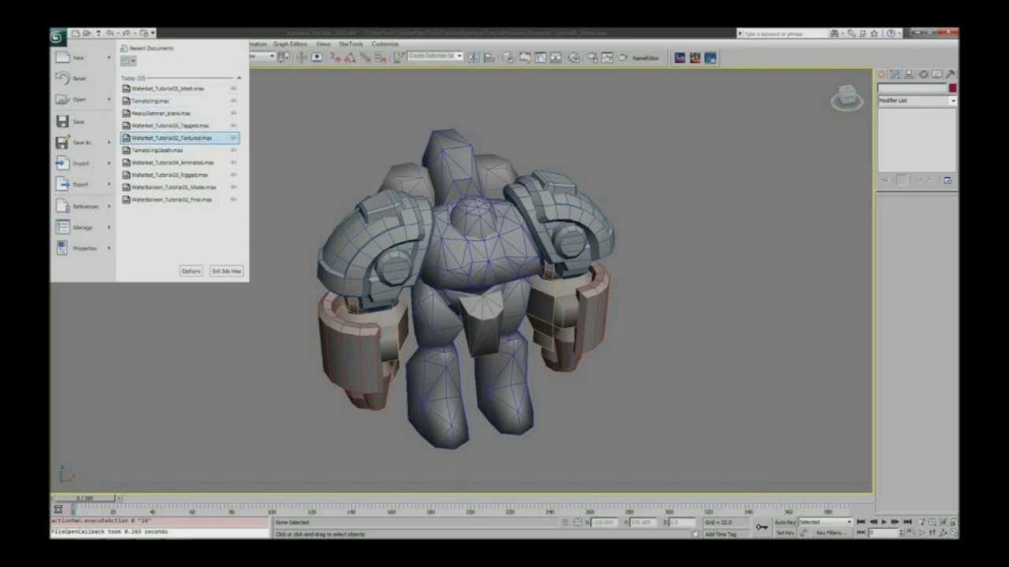
left_click(171, 138)
middle_click_drag(504, 292, 59, 313, "alt")
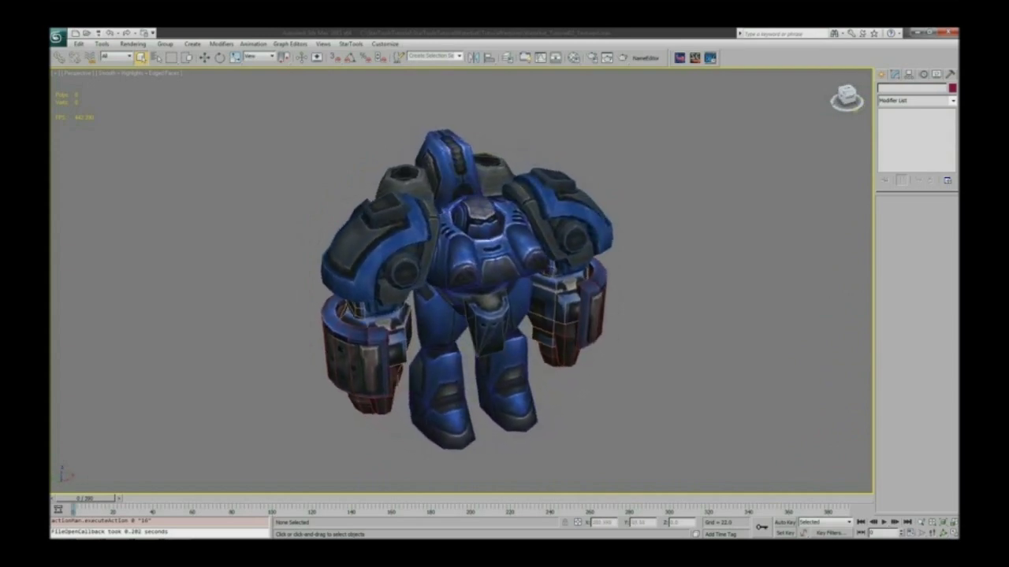
- Open the recent scene Waterbat_Tutorial05_Tagged.max and show the whole model with its surrounding helper volumes
left_click(57, 36)
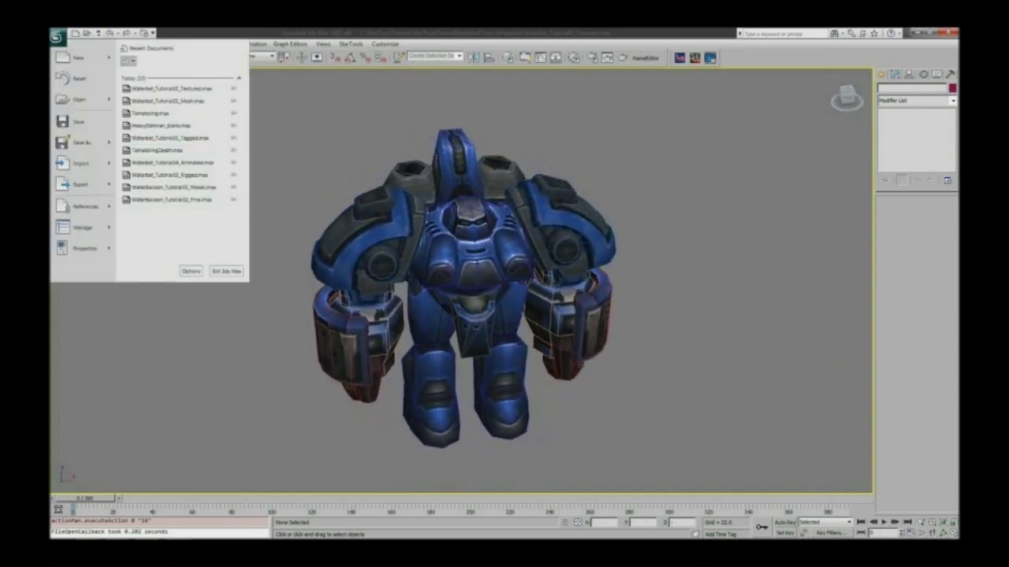
left_click(170, 138)
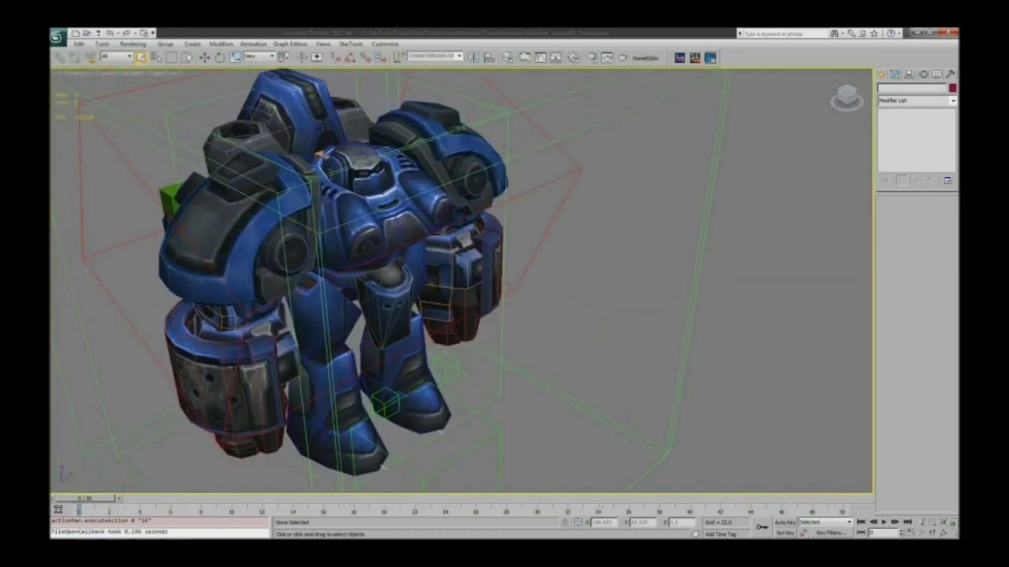
scroll(461, 281, "down", 5)
- Bring up the StarTools animation properties and play the model's Stand animation
left_click(695, 59)
left_click(710, 58)
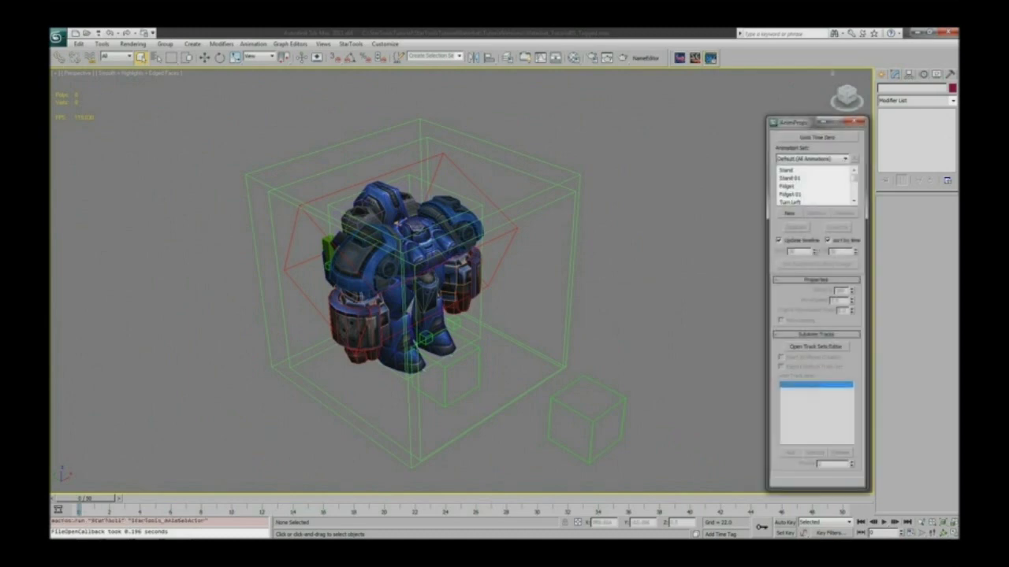
left_click(786, 170)
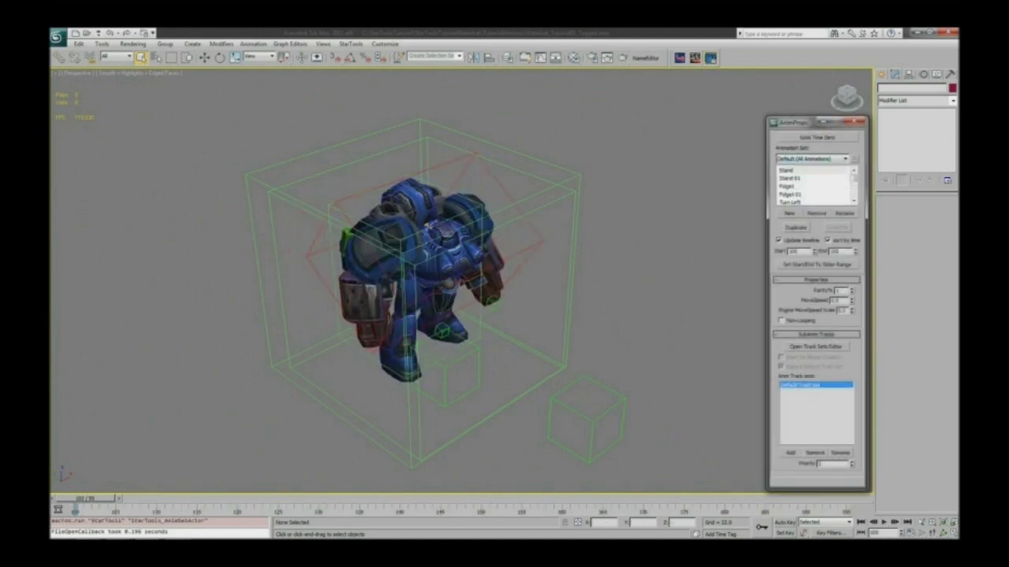
left_click(884, 522)
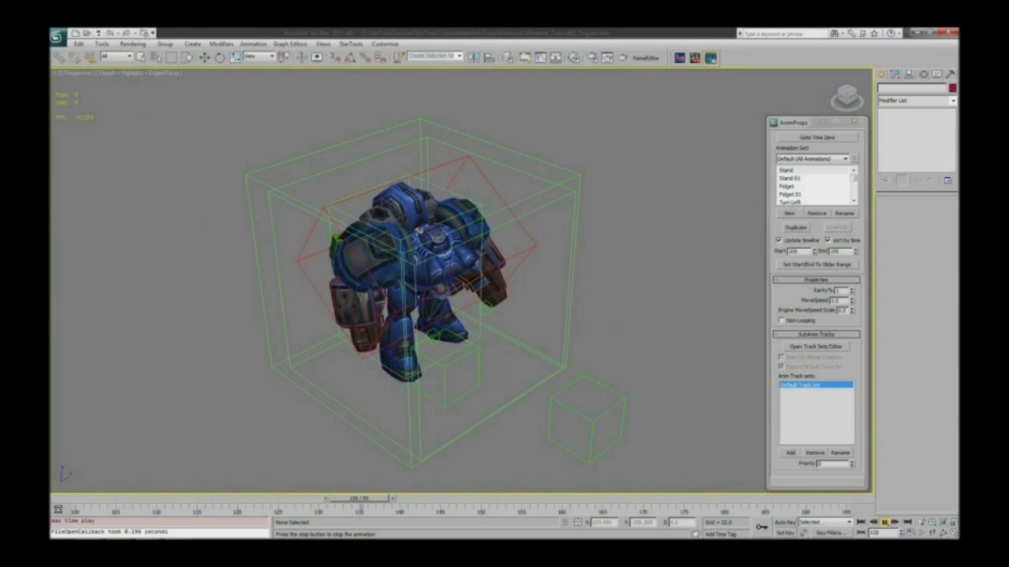
- Play the model's Fidget 01 animation, then stop playback
left_click(790, 194)
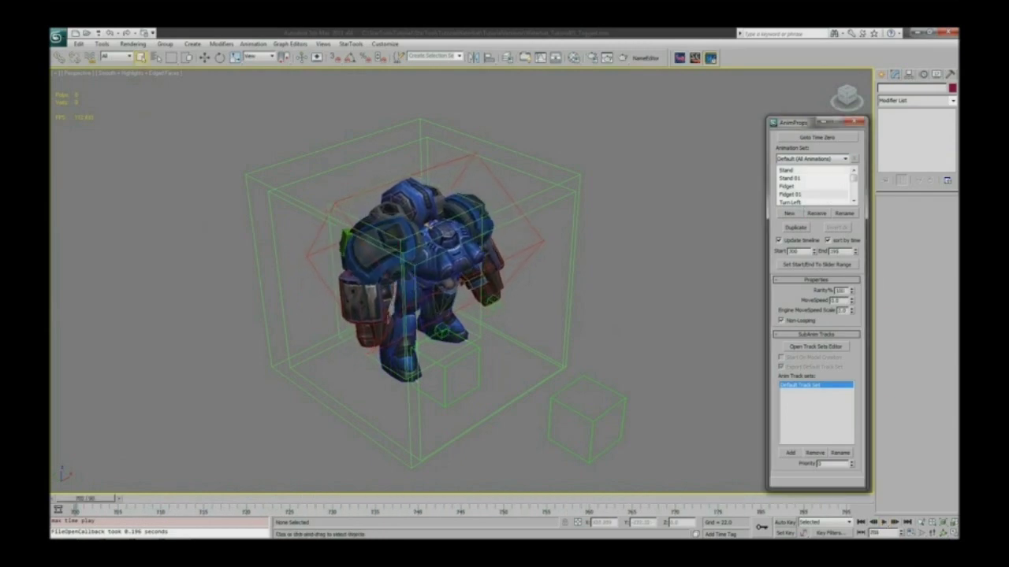
left_click(884, 522)
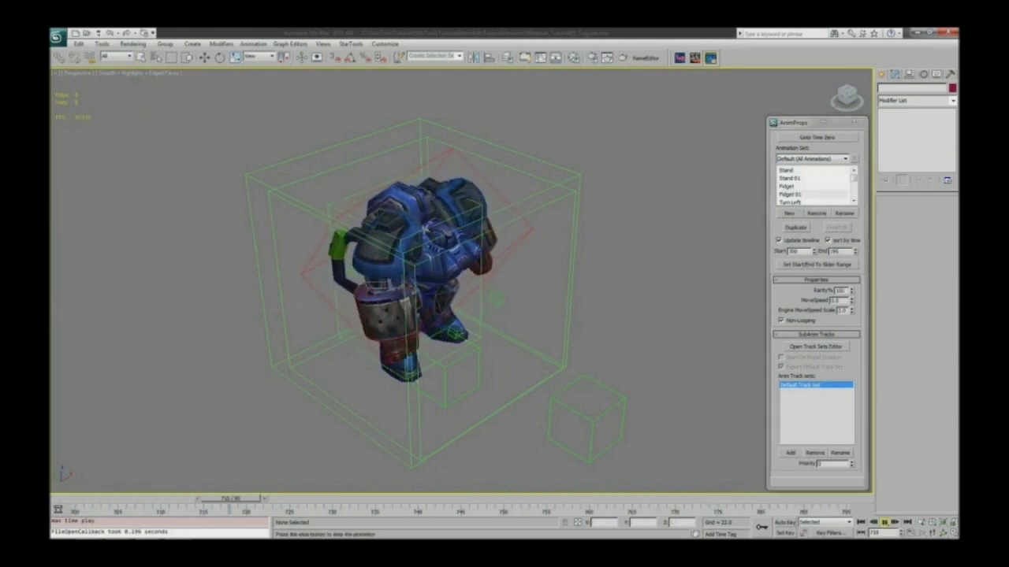
left_click(884, 523)
- Find the Unload End animation among the model's sequences and play it
left_click_drag(854, 178, 853, 194)
left_click(796, 194)
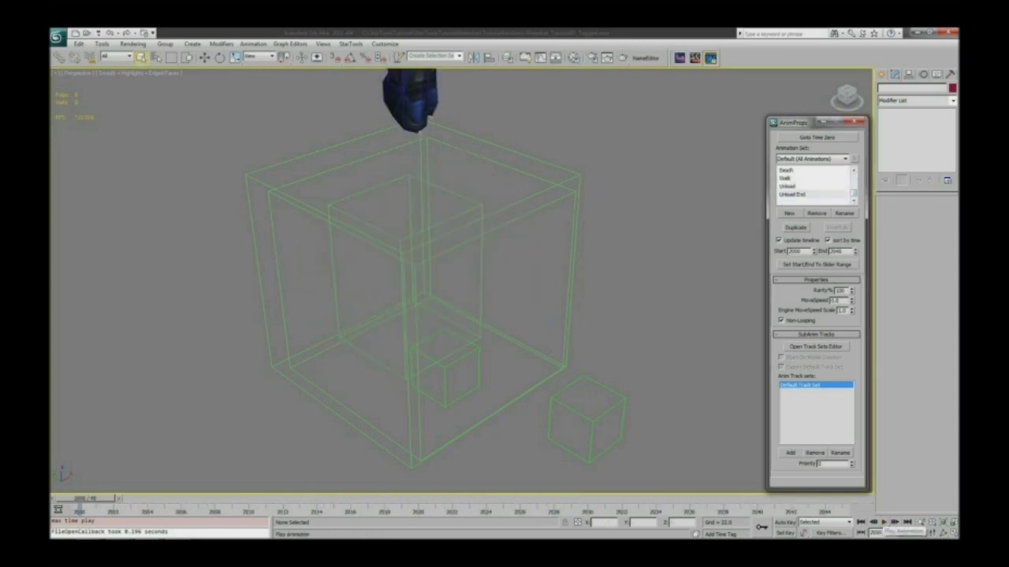
left_click(884, 522)
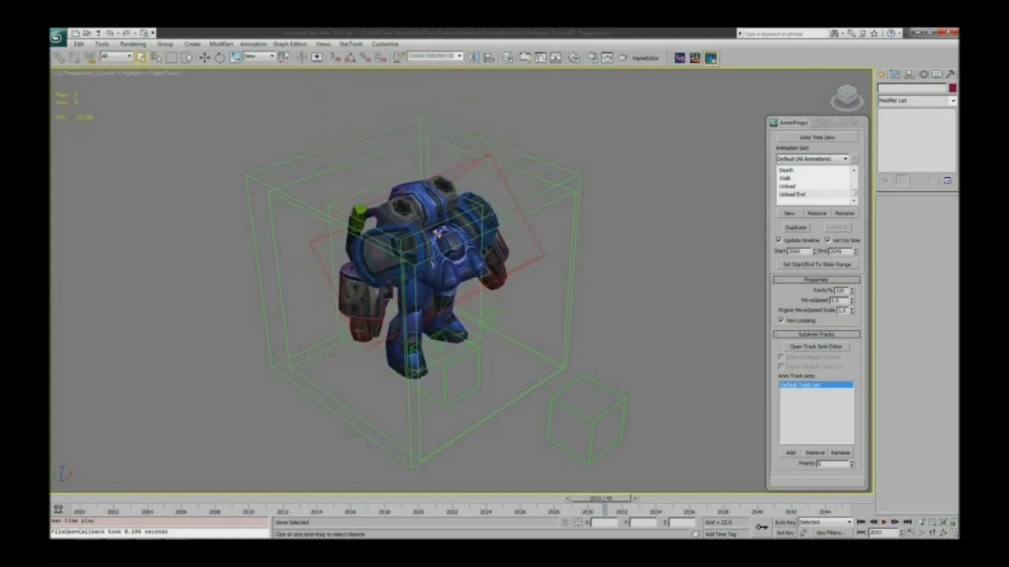
- Open the recent scene HeavyStetman_blank.max and enable the Edit Poly modifier on the character's badge mesh
left_click(57, 37)
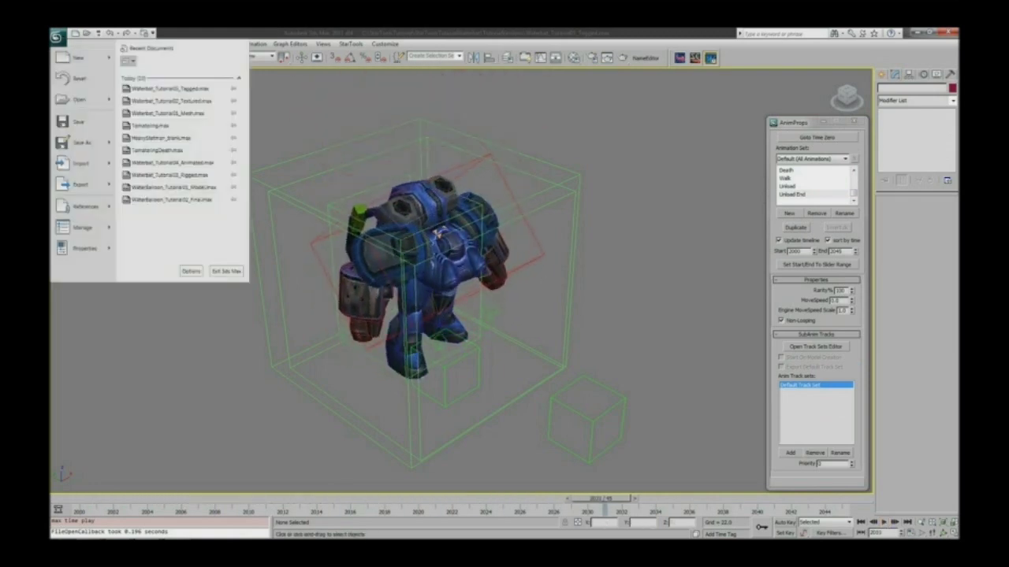
left_click(161, 138)
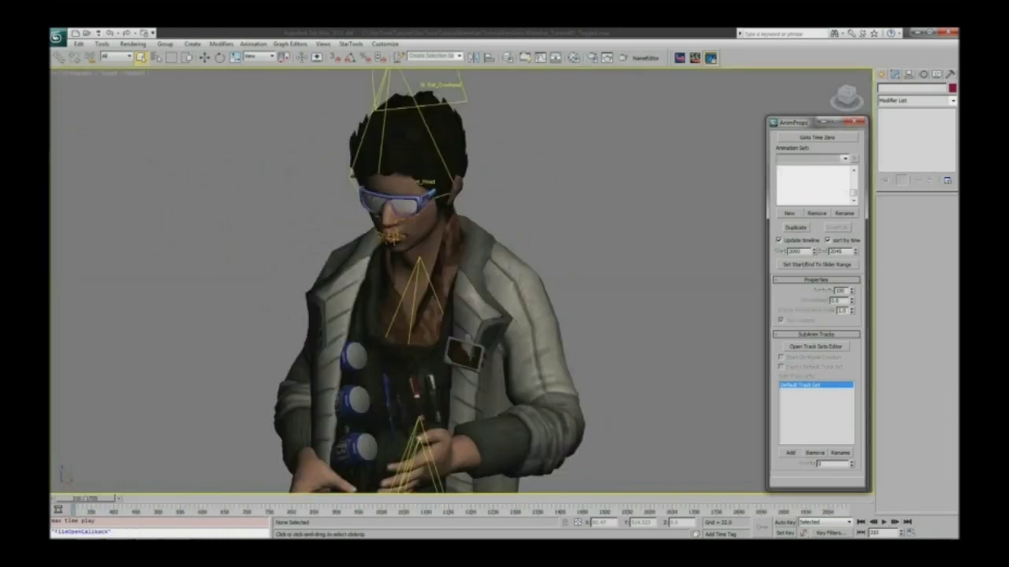
left_click(471, 354)
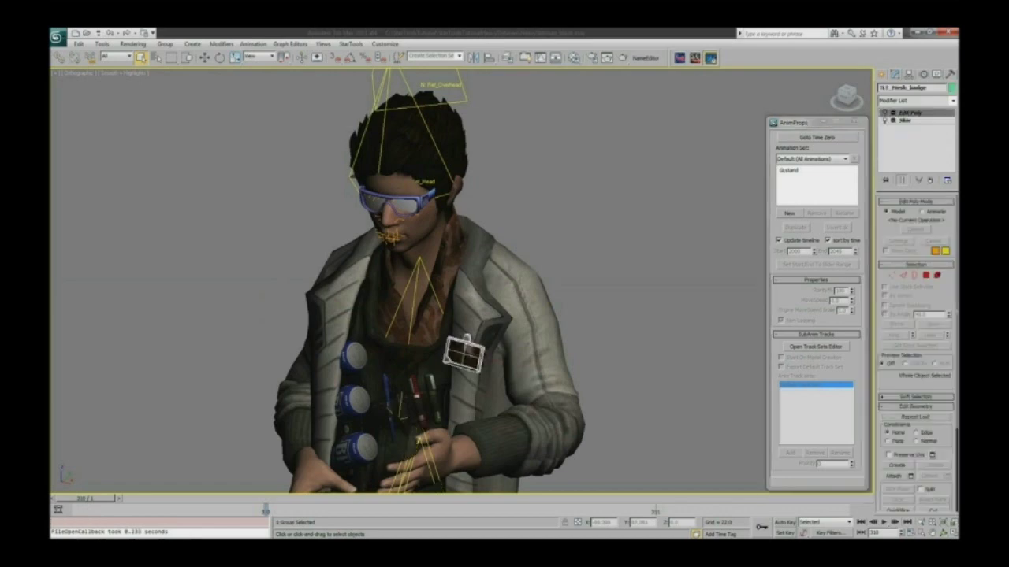
left_click(884, 112)
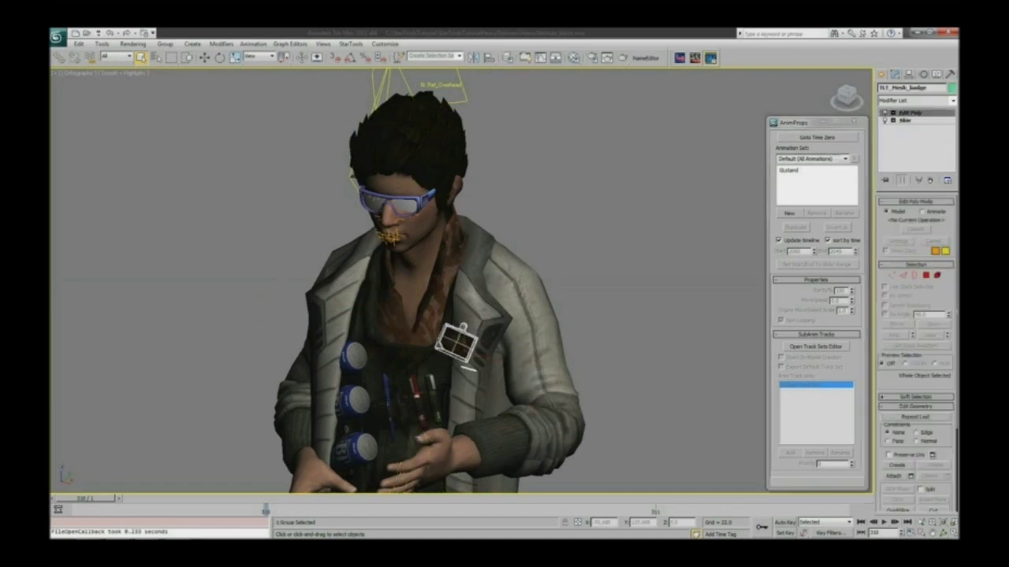
- Enable the Edit Poly and Push modifiers in the character's head mesh stack
left_click(426, 250)
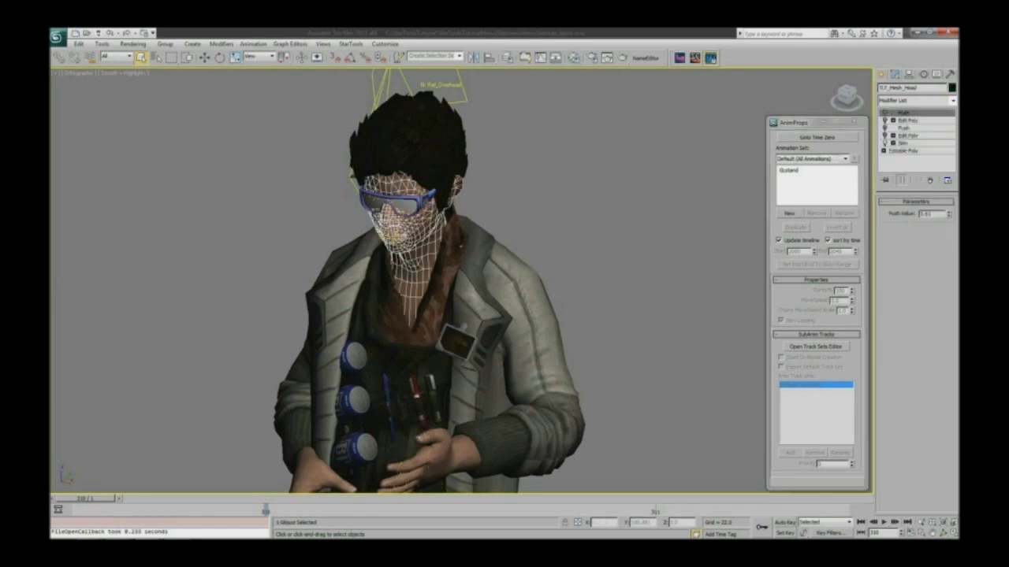
left_click(884, 120)
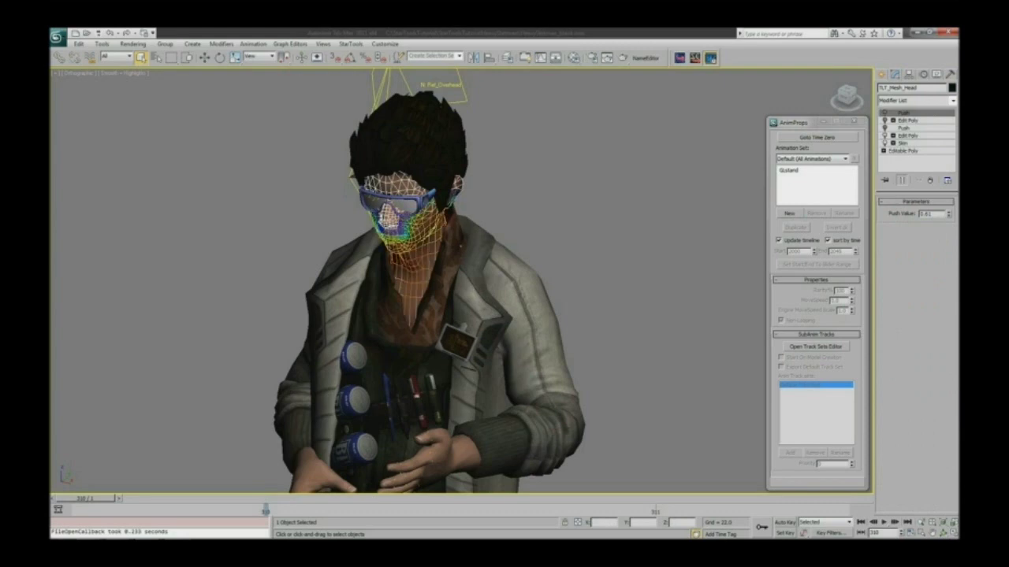
left_click(884, 128)
left_click(884, 121)
left_click(884, 113)
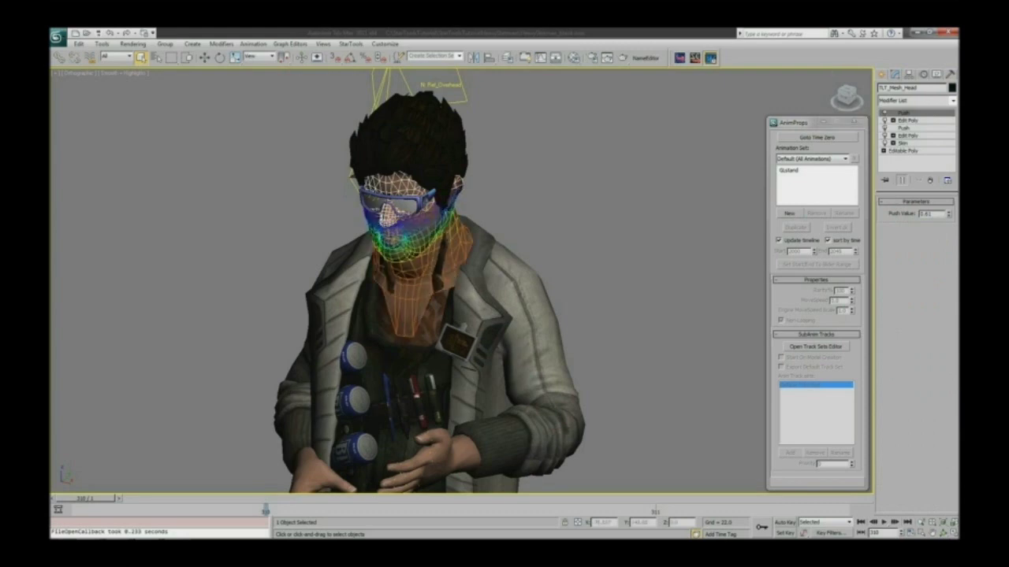
- Enable the Edit Poly modifier on the collar mesh and the Edit Poly and Push modifiers on the body mesh
left_click(438, 304)
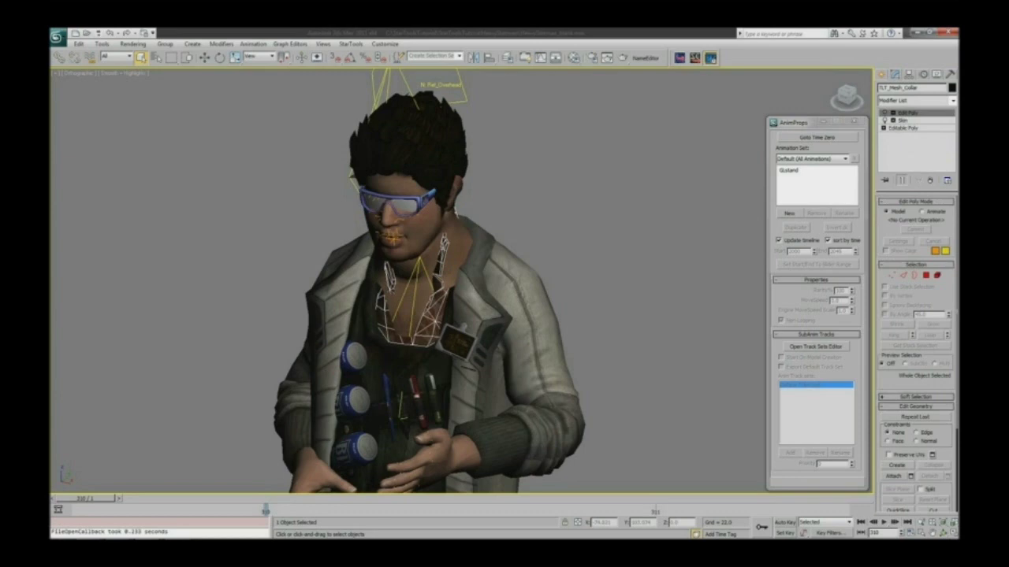
left_click(884, 112)
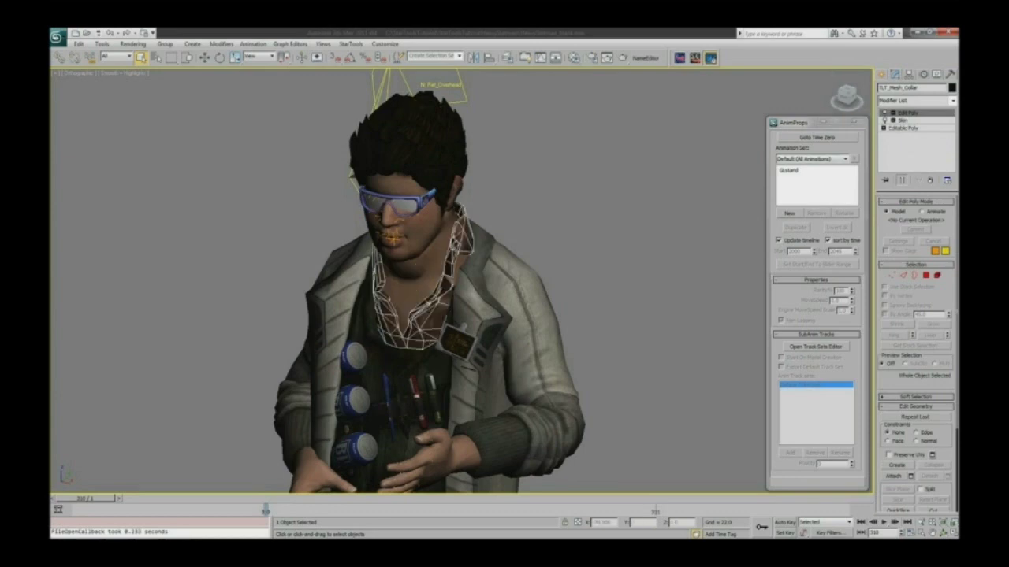
left_click(512, 307)
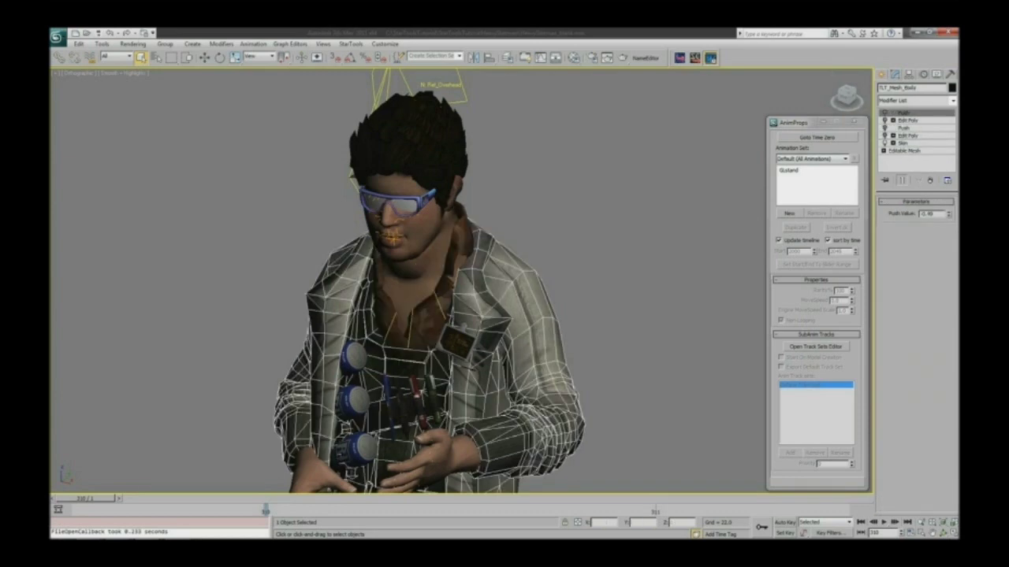
left_click(885, 136)
left_click(884, 127)
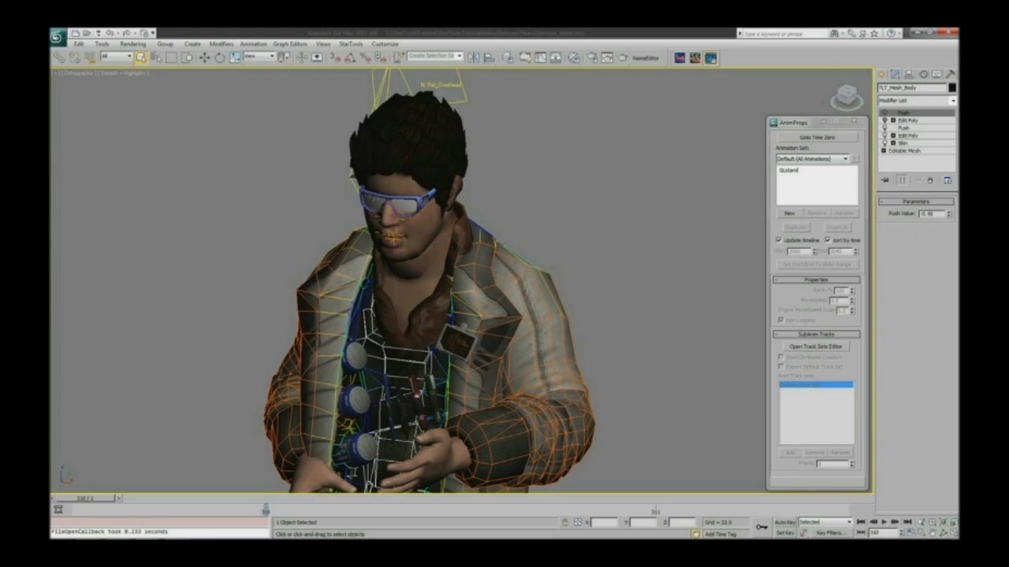
left_click(884, 120)
left_click(884, 112)
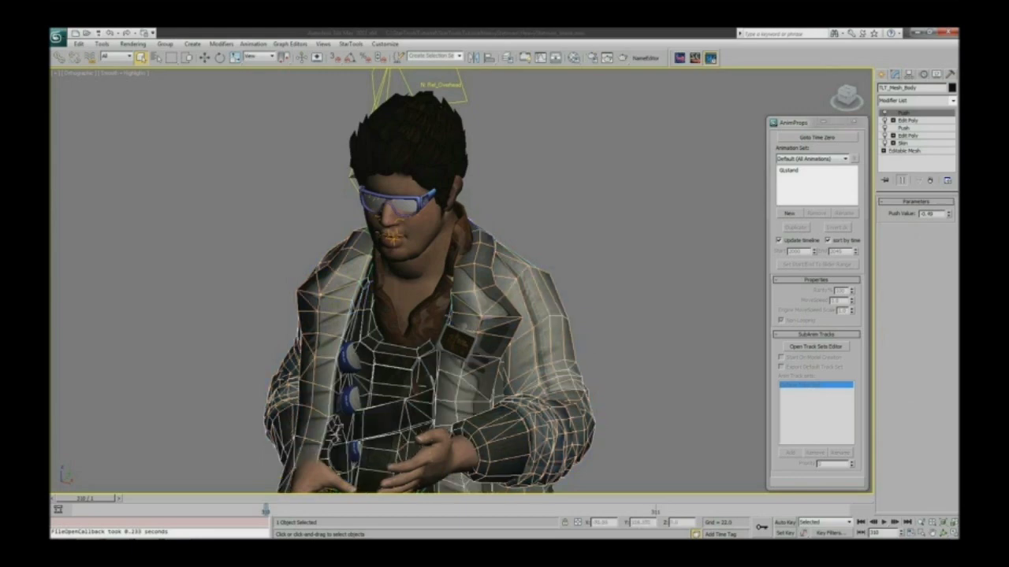
- Add the modified character to the preview with the StarTools exporter's Preview Add, and compare the models in the preview window
left_click(680, 58)
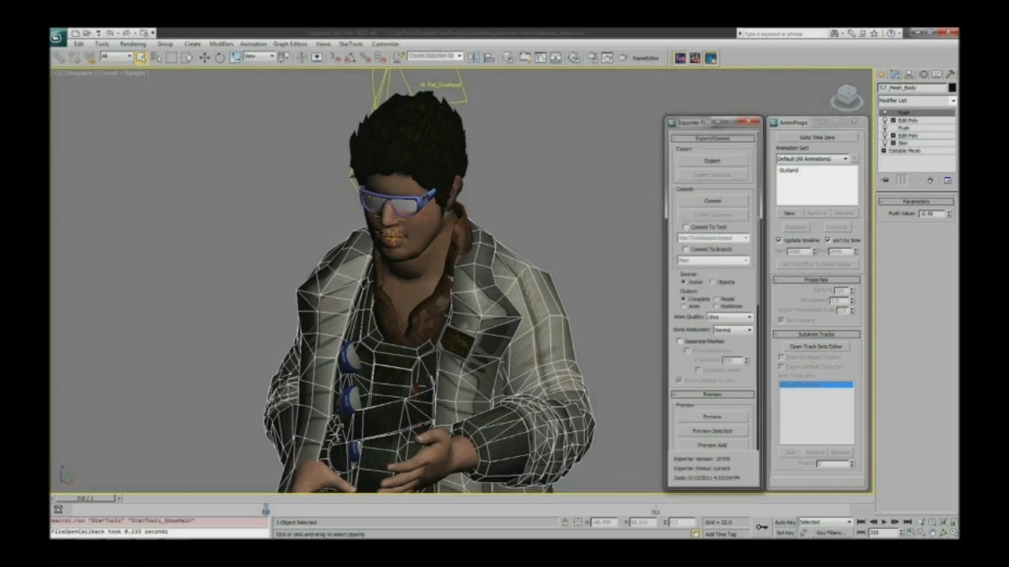
left_click(707, 446)
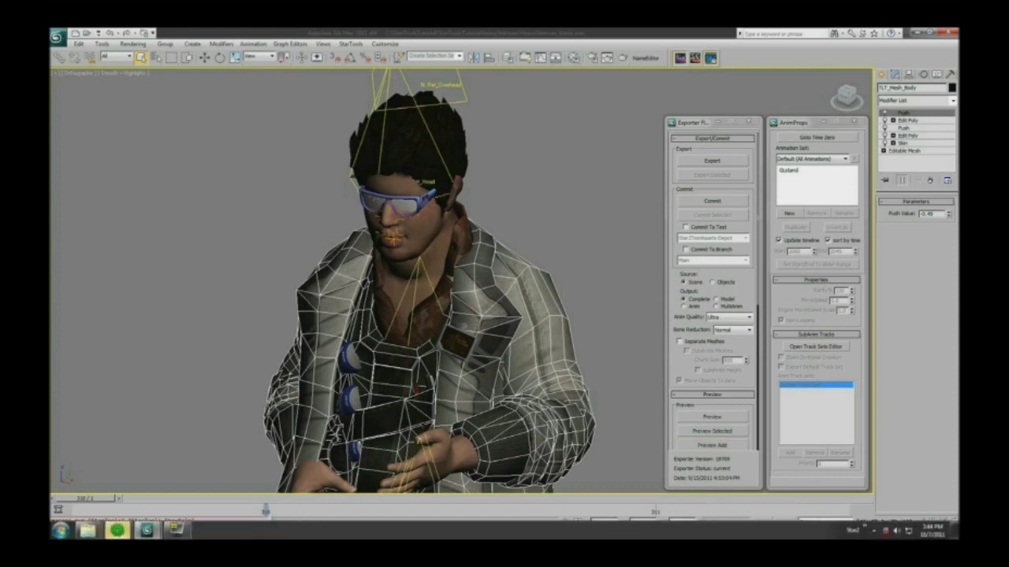
mouse_move(119, 531)
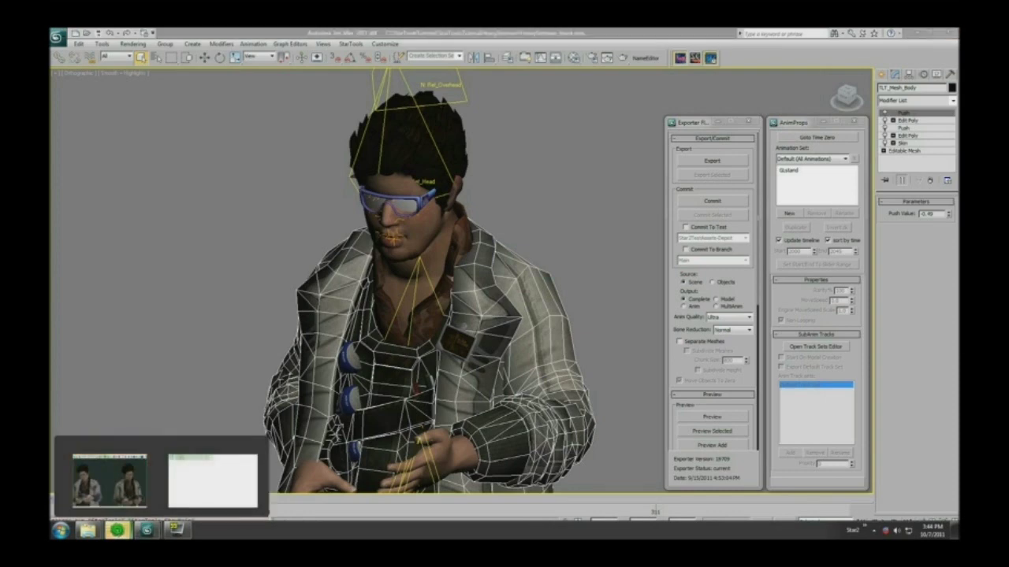
left_click(110, 476)
middle_click_drag(394, 379, 418, 359)
left_click(652, 165)
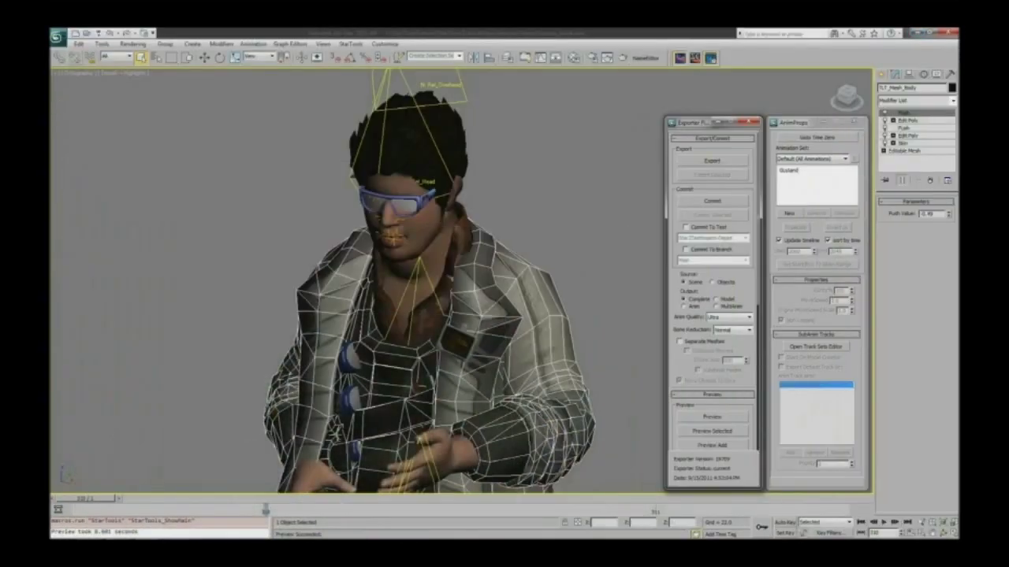
- Open the recent scene Tomatoling.max without saving the current scene, and orbit around the tomato creature
left_click(58, 37)
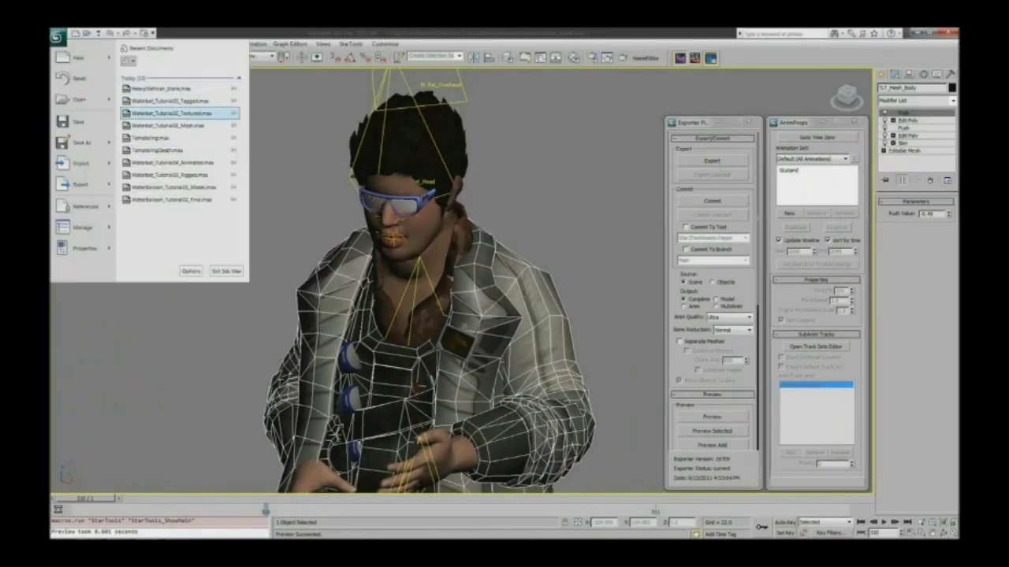
left_click(151, 138)
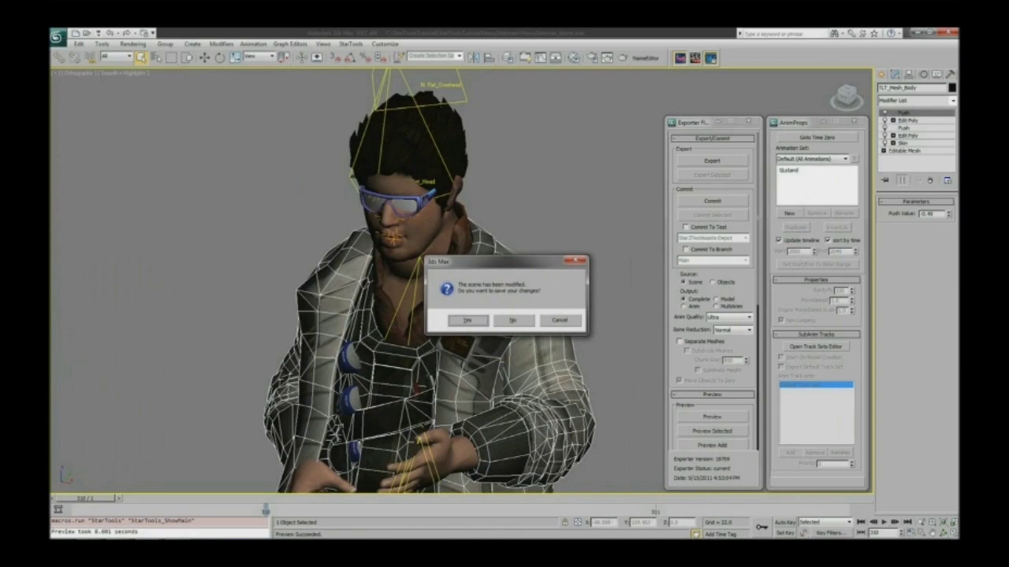
left_click(512, 320)
middle_click_drag(473, 315, 279, 331, "alt")
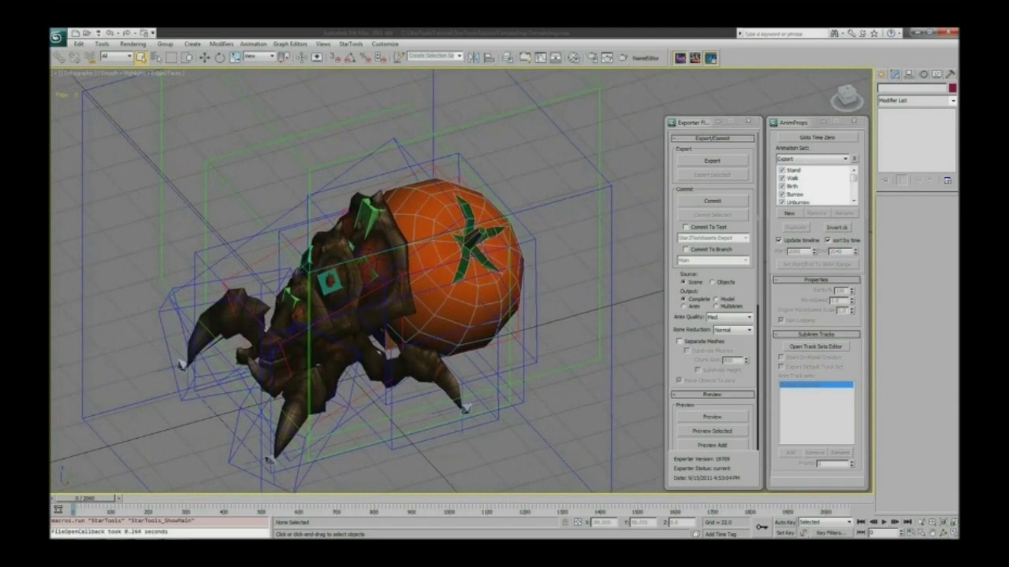
- Export the tomato creature scene as BanelingEX1.m3, replacing the existing file
left_click(710, 161)
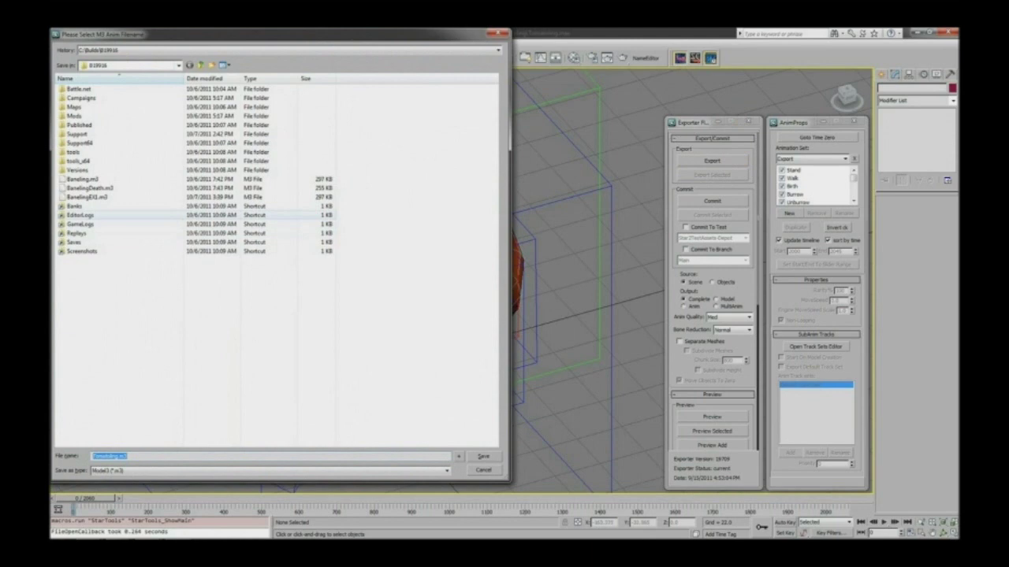
left_click(89, 197)
left_click(483, 457)
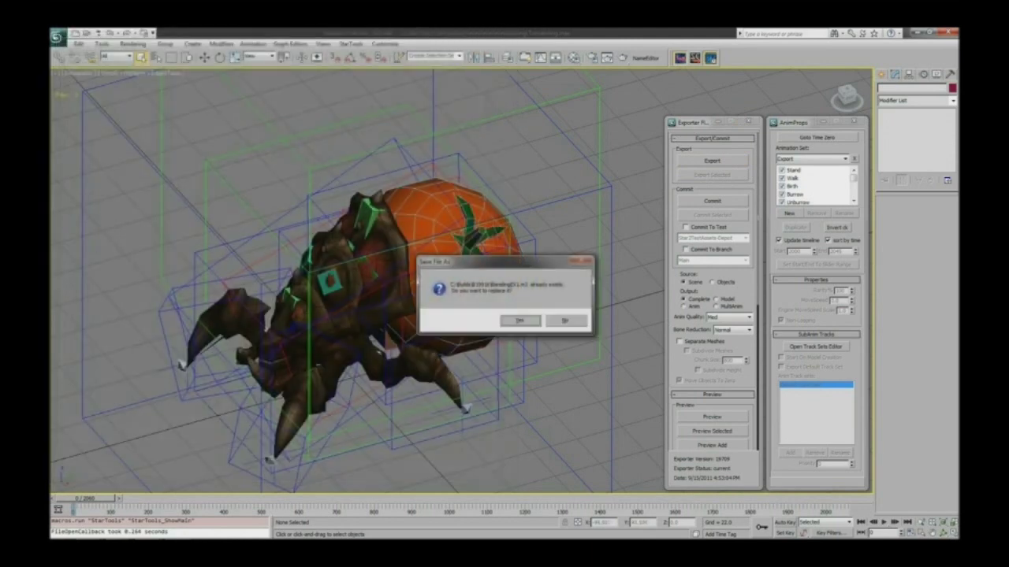
left_click(521, 320)
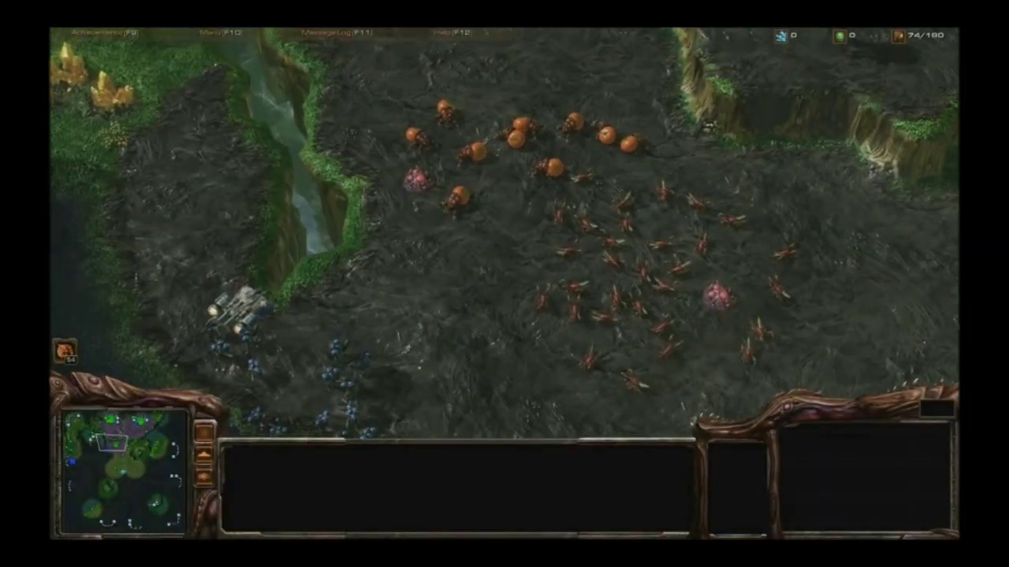
- Switch to the StarCraft II test map and order a single tomato baneling to walk around the open ground near its group
scroll(504, 236, "up", 5)
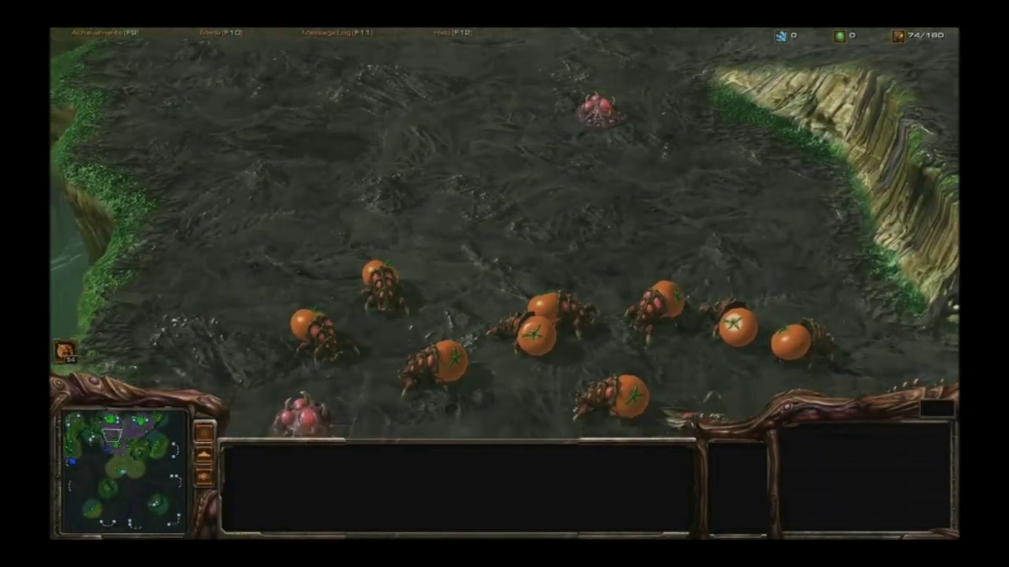
left_click(472, 219)
right_click(517, 318)
right_click(490, 198)
right_click(405, 207)
right_click(344, 374)
right_click(406, 378)
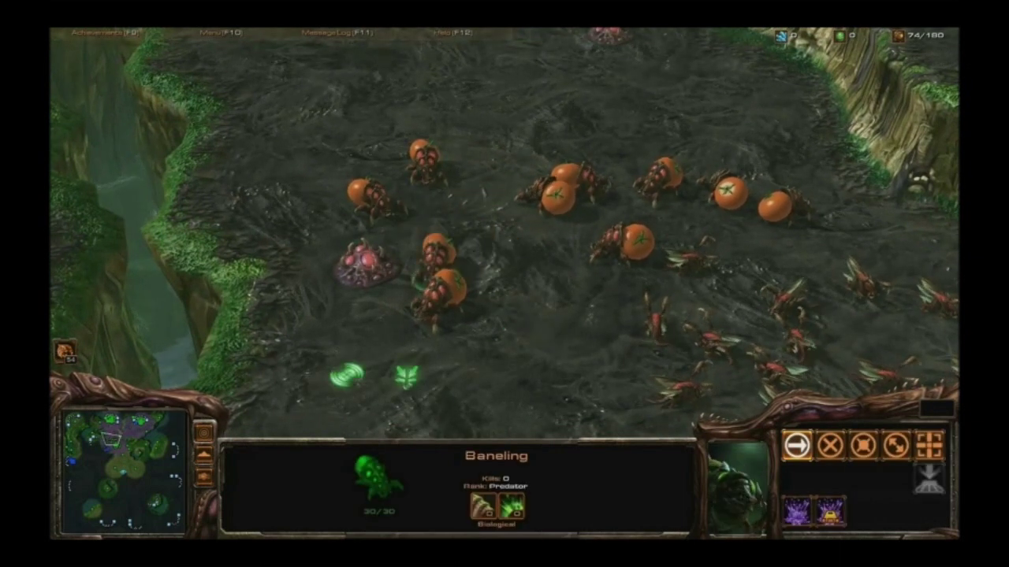
right_click(484, 406)
right_click(554, 393)
right_click(578, 288)
right_click(495, 210)
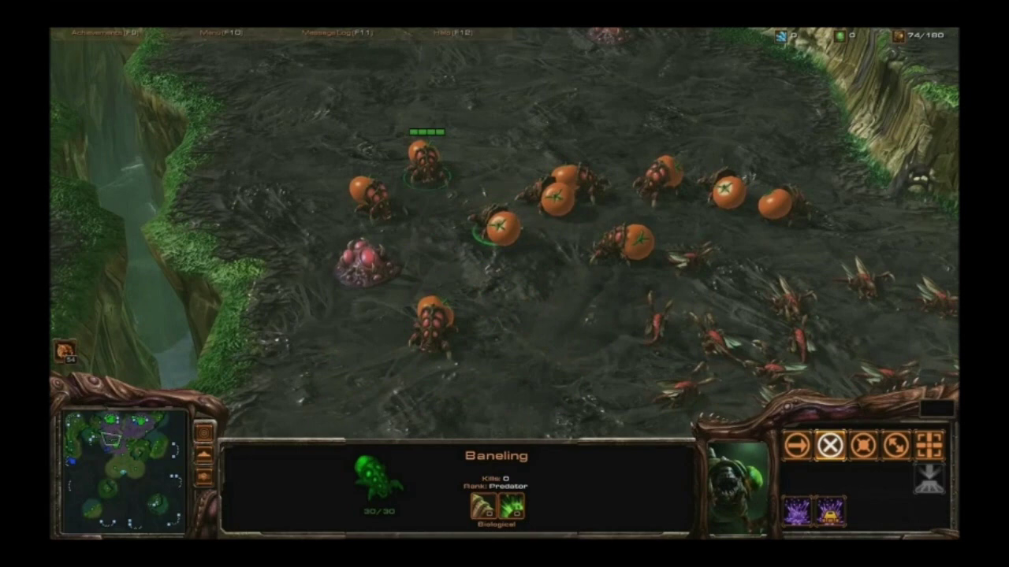
- Select all the tomato banelings, gather them at the upper end of the open ground, and queue an attack toward the marines
double_click(426, 163)
scroll(472, 228, "down", 5)
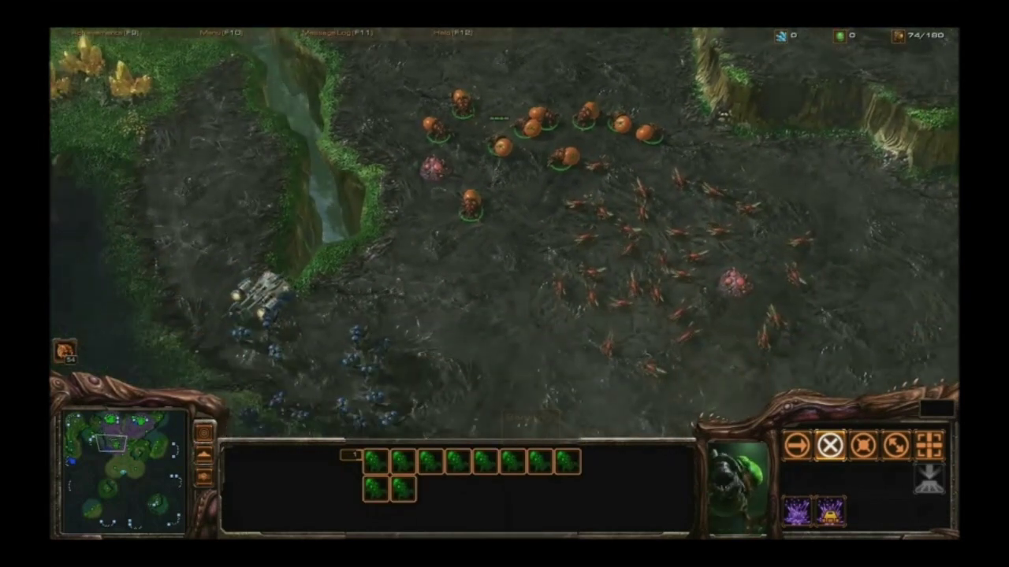
right_click(521, 78)
key("a")
left_click(277, 360, "shift")
- Select the zergling group, send it into the marines near the dropship, and order an attack-move back toward the open ground
left_click_drag(513, 171, 904, 520)
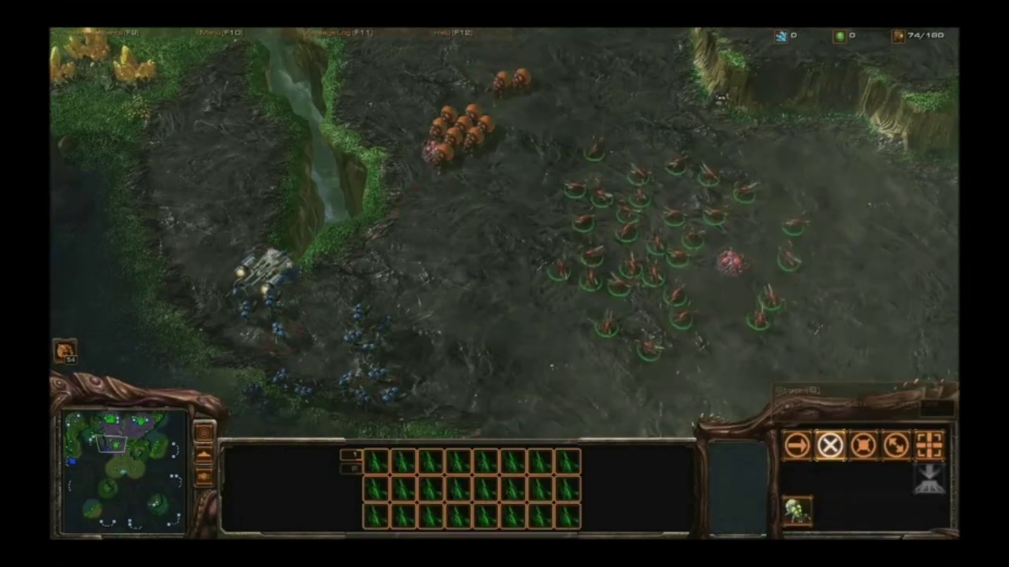
right_click(659, 426)
right_click(268, 352)
right_click(274, 338)
right_click(220, 315)
right_click(250, 271)
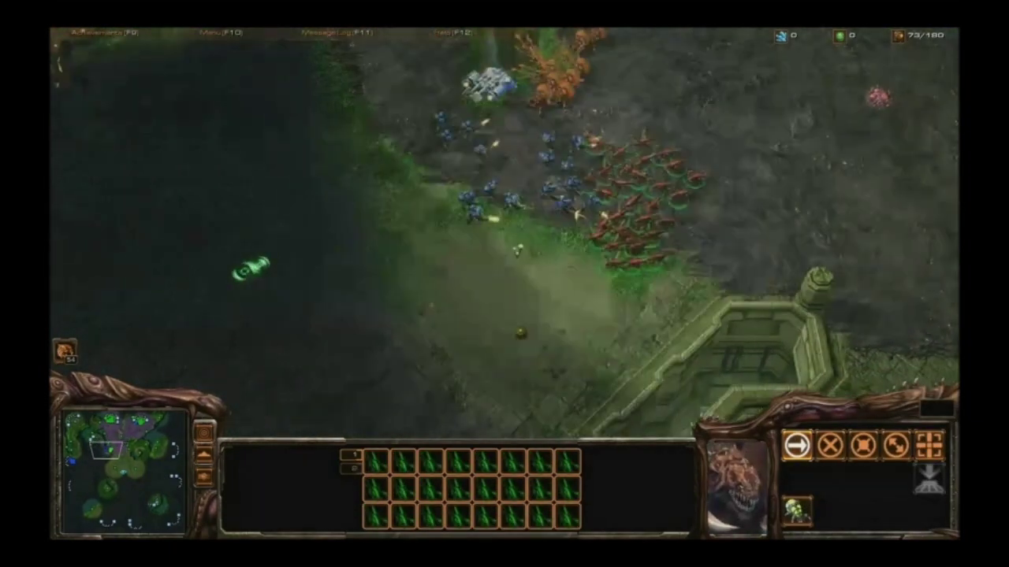
key("a")
left_click(624, 80)
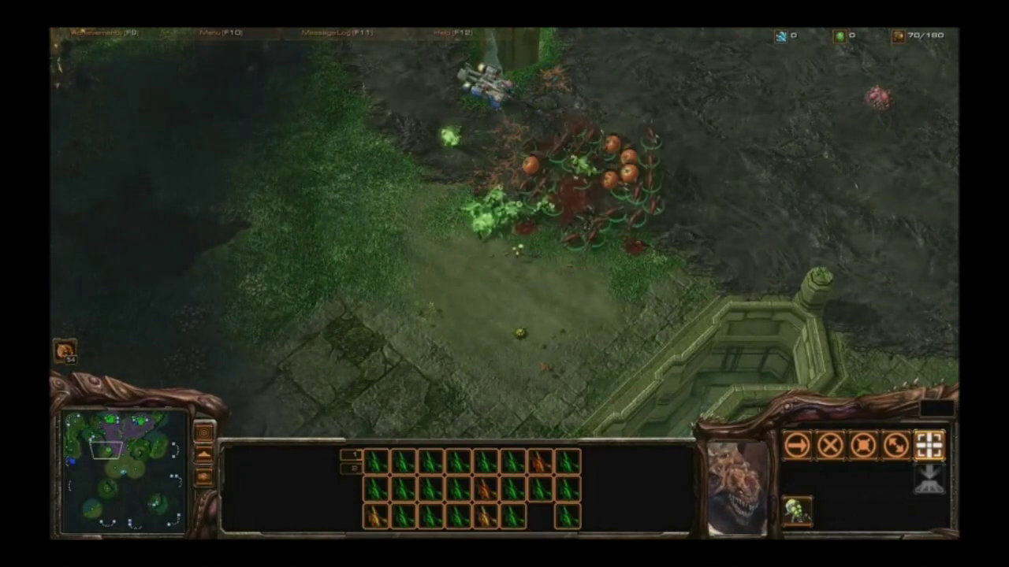
- Select the surviving tomato banelings, move them around below the dropship, and blow them up together
scroll(520, 311, "up", 5)
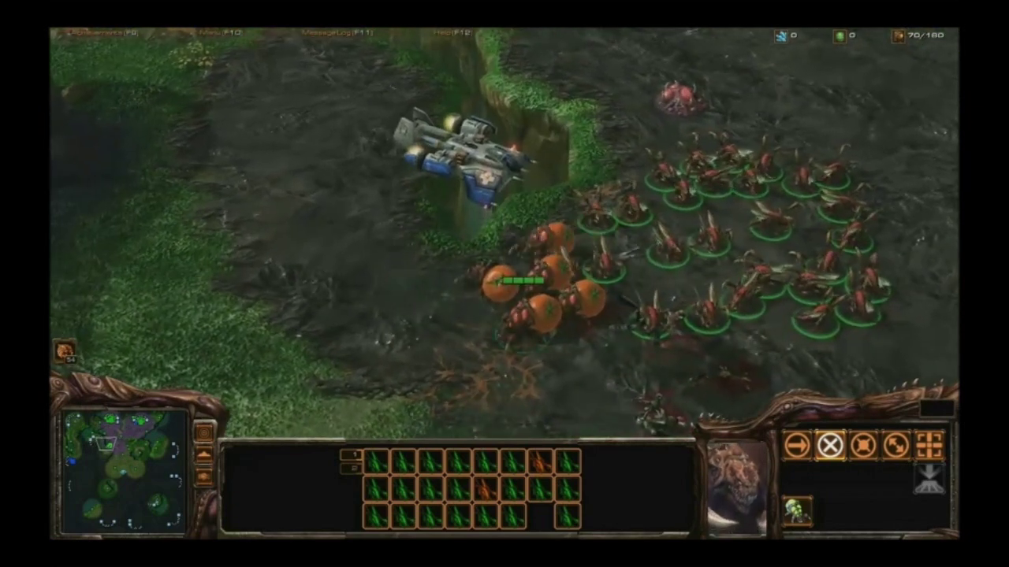
double_click(523, 317)
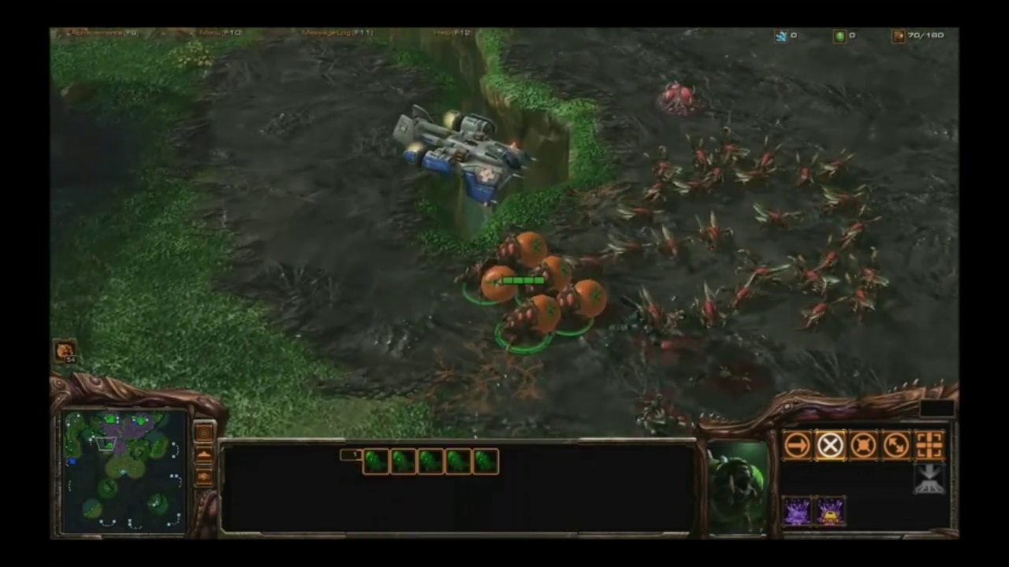
right_click(429, 322)
right_click(467, 397)
right_click(553, 360)
right_click(582, 283)
right_click(510, 247)
right_click(454, 392)
right_click(403, 305)
key("Return")
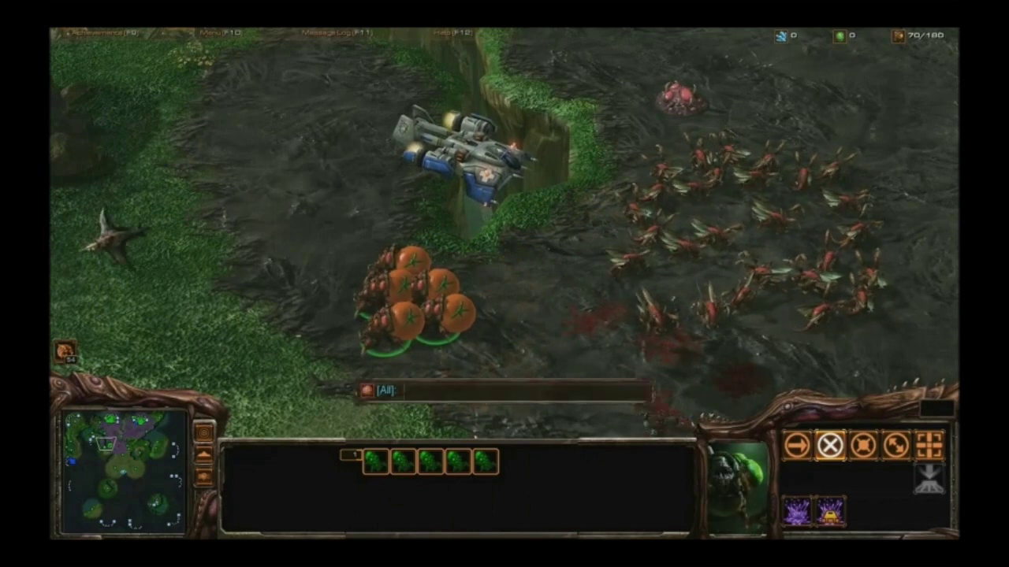
type("ku")
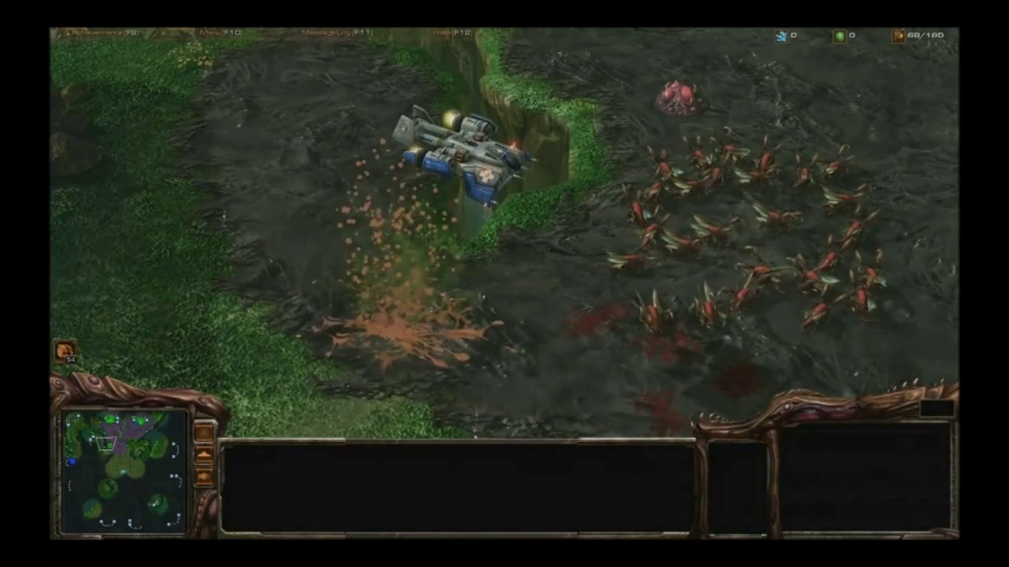